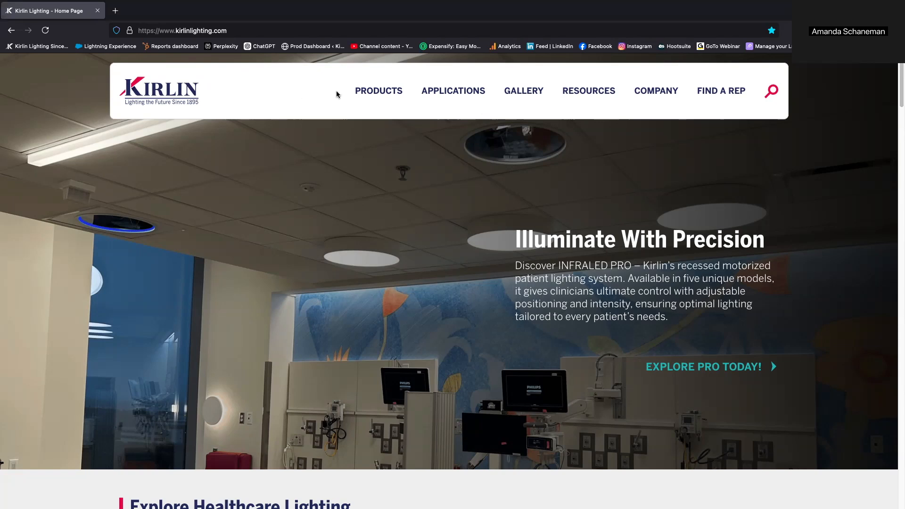
Open the SmartLED MRI product family page and look over its introduction to the turn-key lighting system.
mouse_move(374, 93)
click(667, 229)
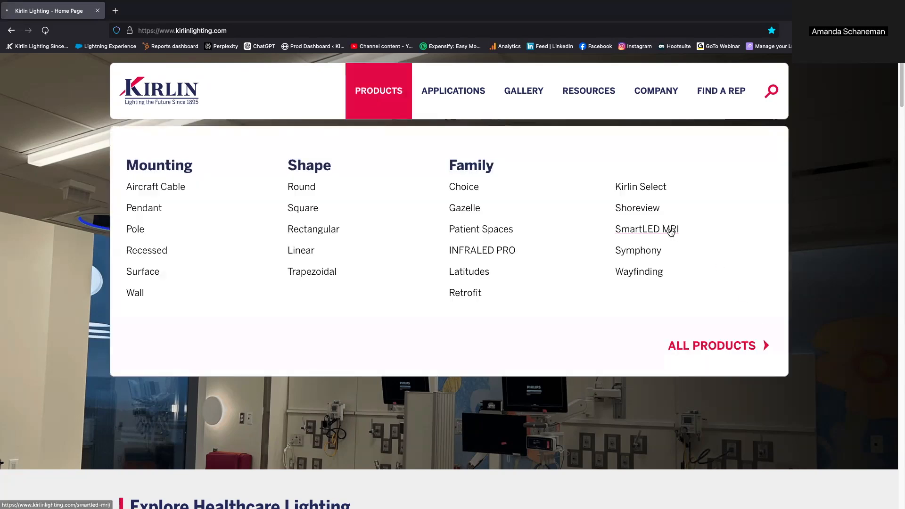
scroll(464, 348, down, 4)
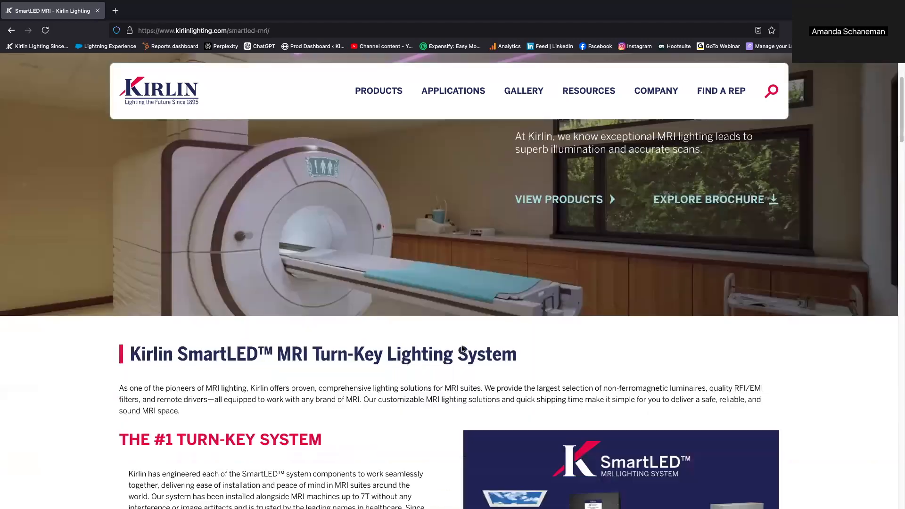
scroll(464, 348, down, 3)
scroll(464, 349, up, 2)
Open the MRI Configurator from the website's resources.
mouse_move(448, 90)
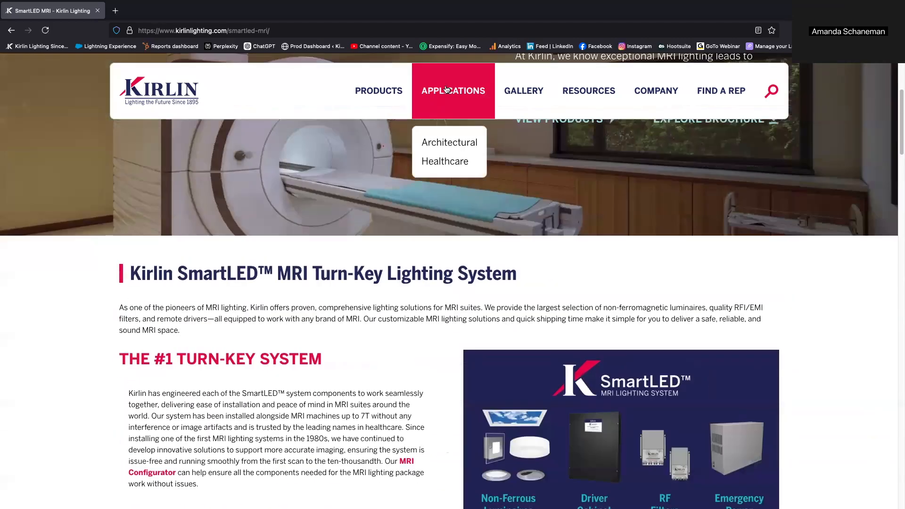
mouse_move(609, 100)
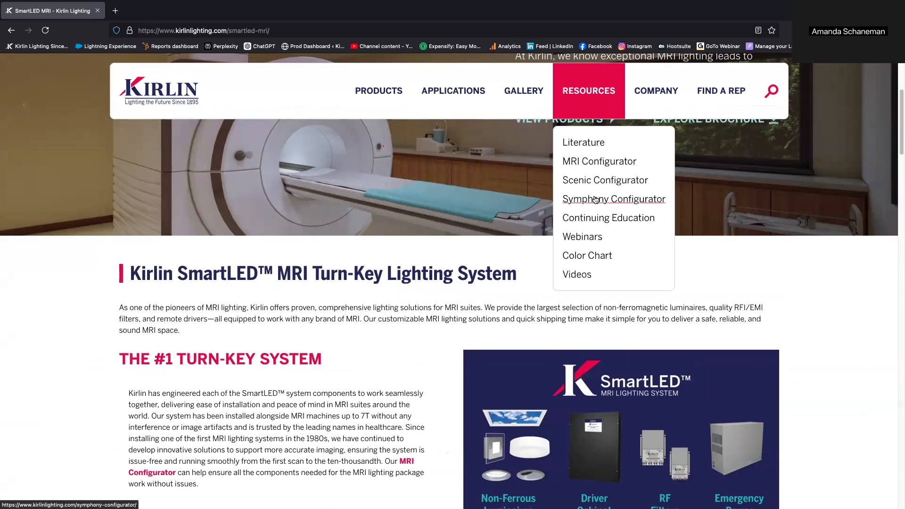
click(597, 163)
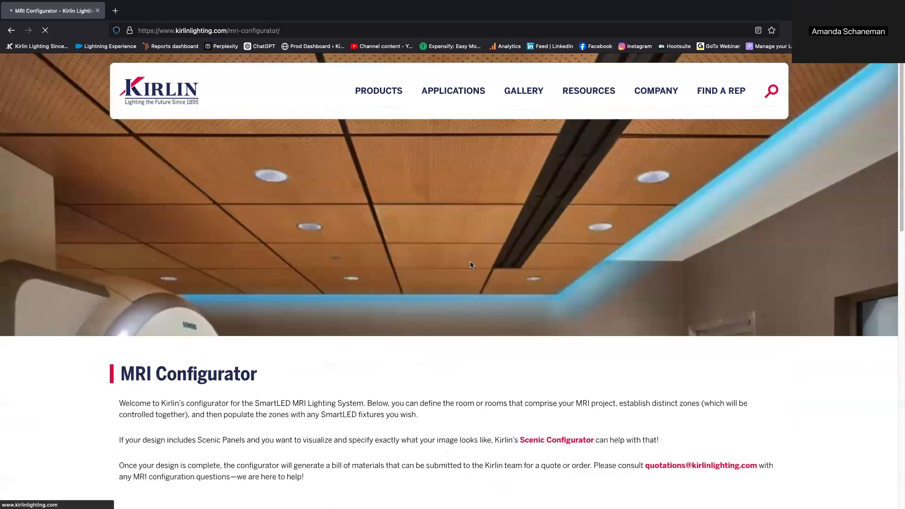
Name the project "Lighting 101" and the first room "MRI 305".
scroll(378, 362, down, 2)
scroll(379, 366, down, 3)
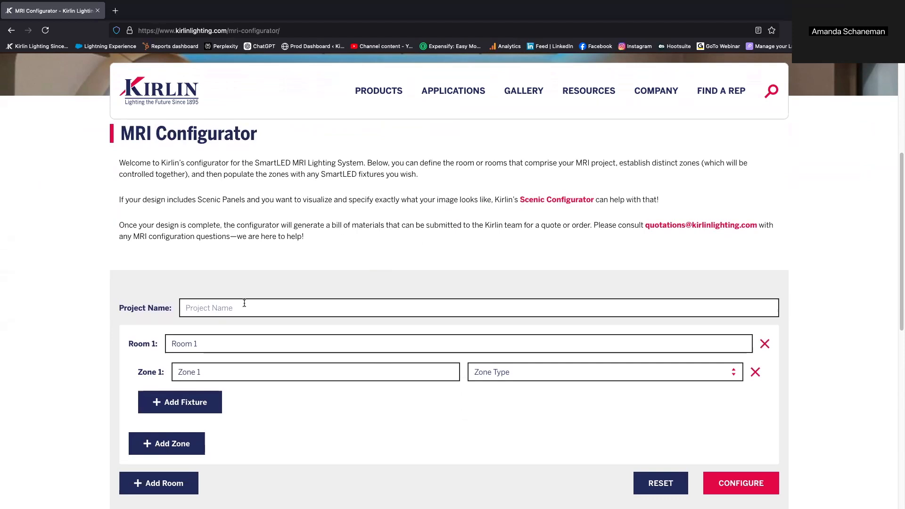
text(Lighting 101)
key(Tab)
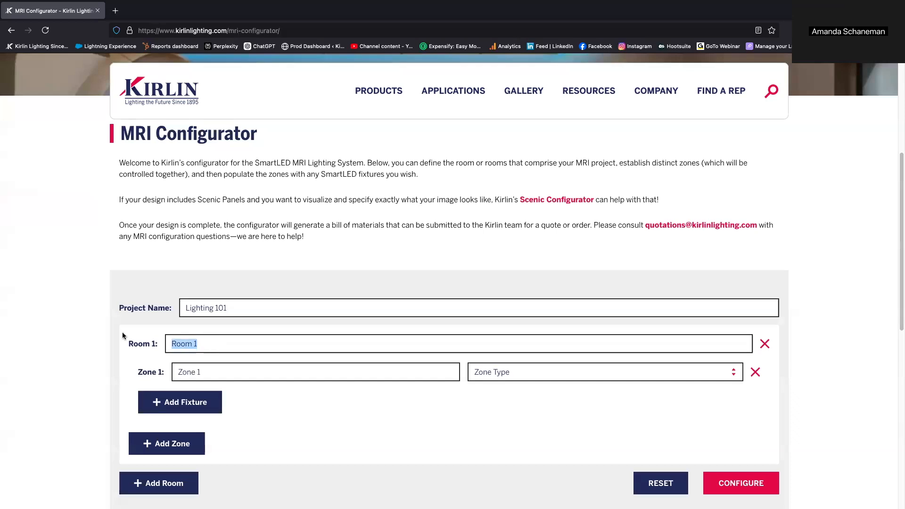
text(MRI 305)
key(Tab)
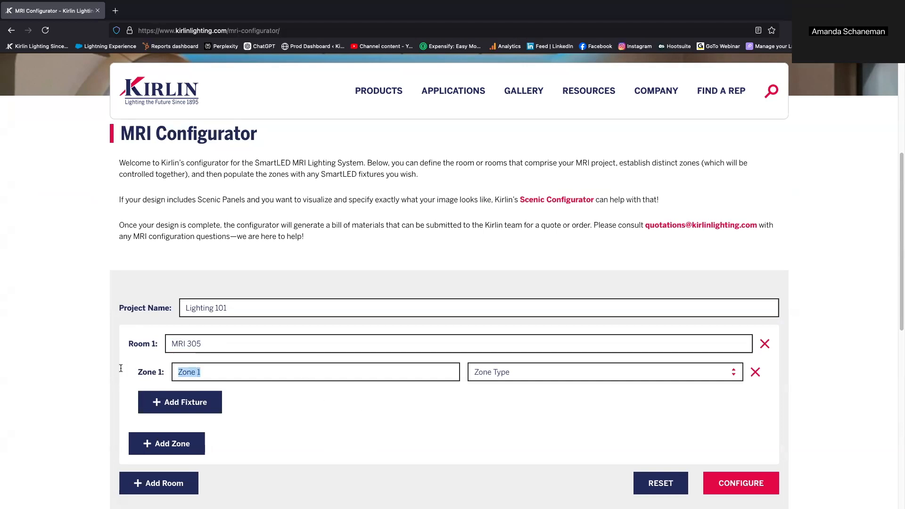
Name zone 1 of MRI 305 "Ambient", set its type to MRI Static White and include emergency lighting.
text(Ambient)
click(582, 370)
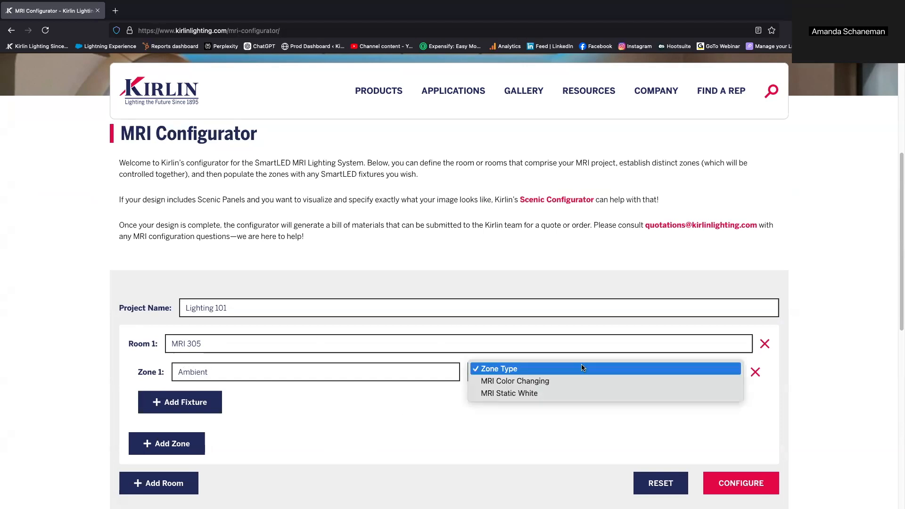
click(540, 394)
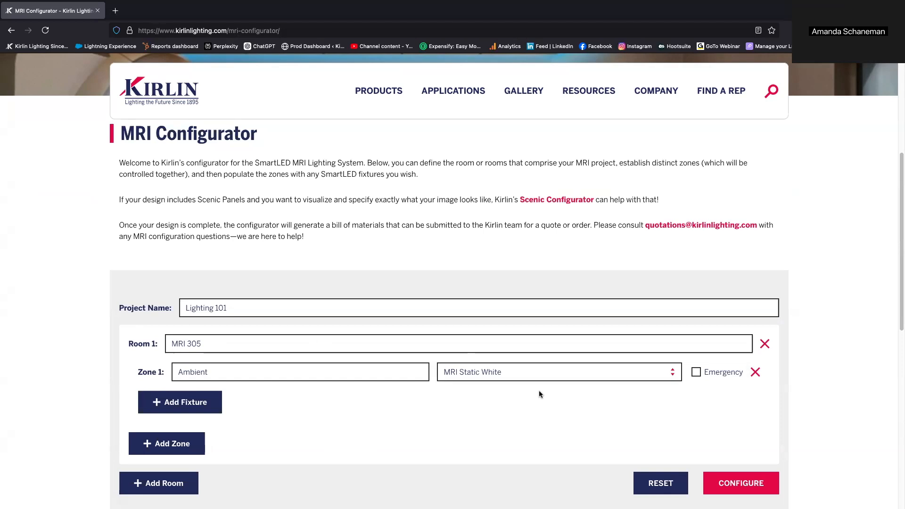
click(728, 372)
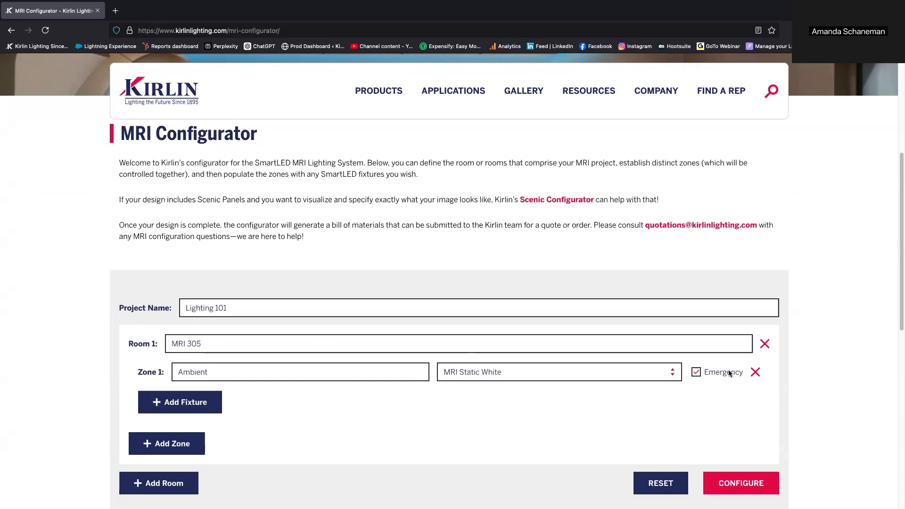
Add a fixture of type DL1 to the Ambient zone, using MRR-06235 at 1500L with quantity 8.
click(206, 404)
click(325, 401)
text(DL1)
click(430, 400)
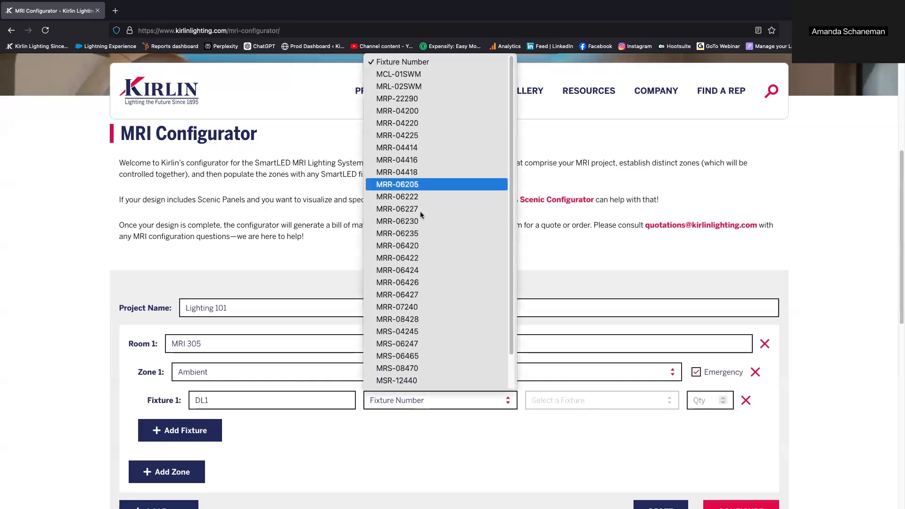
click(421, 233)
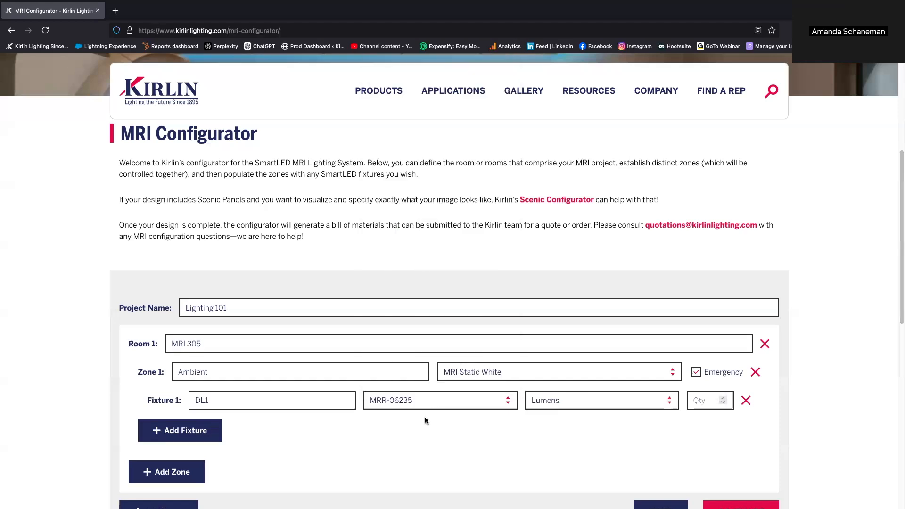
click(547, 403)
click(546, 412)
text(8)
Add a second zone to MRI 305 named "Accent" with the zone type MRI Static White.
scroll(525, 456, down, 2)
click(183, 426)
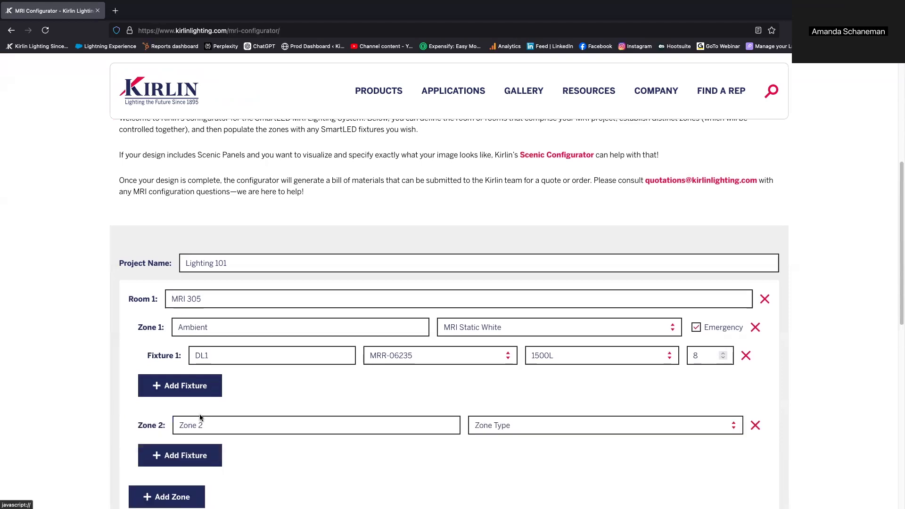
drag(232, 425, 170, 419)
text(Accent)
click(530, 429)
click(514, 446)
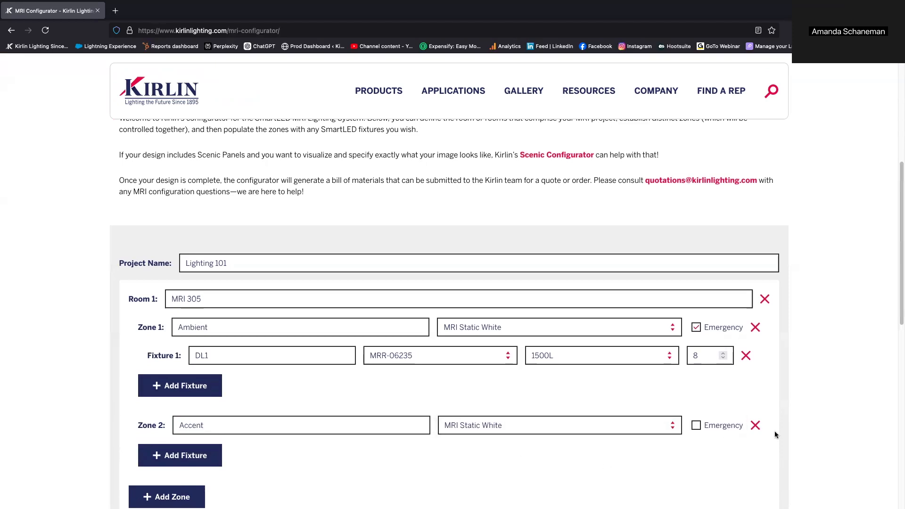
Add a fixture of type C1 to the Accent zone, using MCL-01SWM in 4FT length with quantity 14.
scroll(394, 424, down, 4)
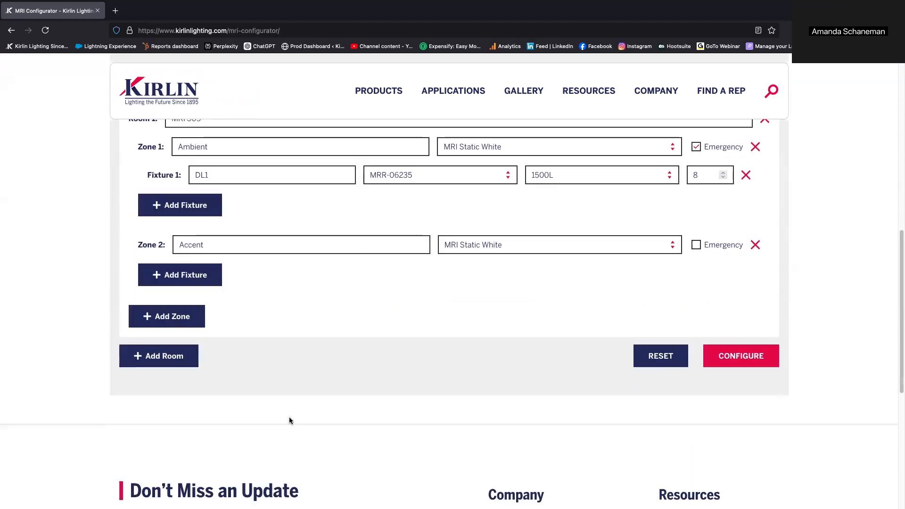
click(204, 282)
text(C1)
click(414, 277)
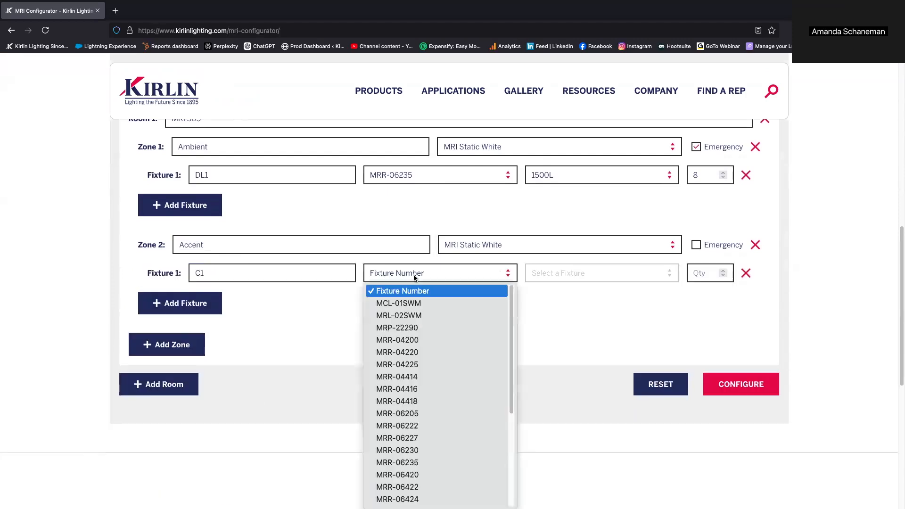
click(398, 303)
click(564, 276)
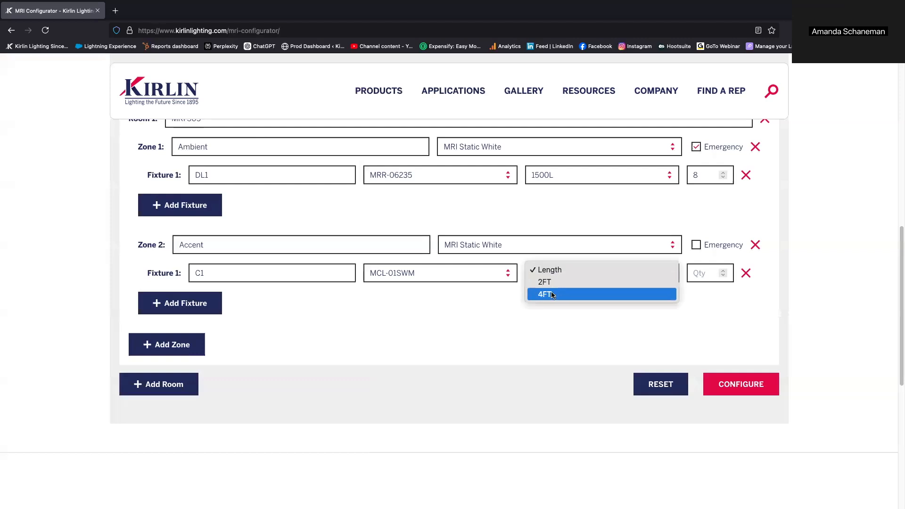
click(552, 294)
click(709, 272)
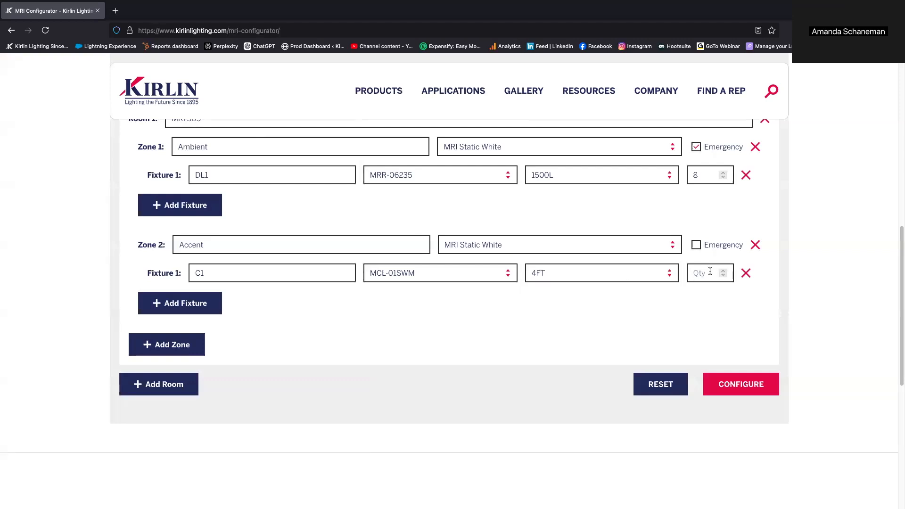
text(14)
Add a second room named "MRI 306" and set its first zone to "Ambient CC" with type MRI Color Changing.
scroll(226, 292, up, 1)
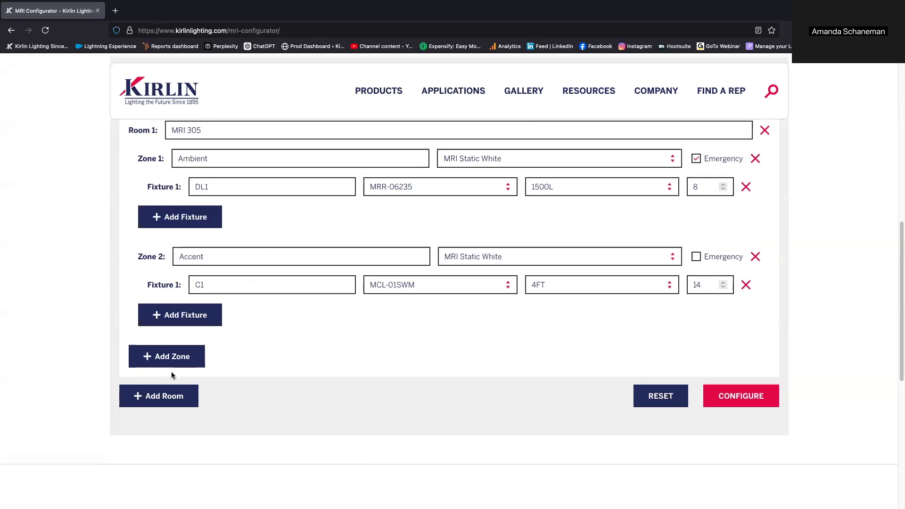
click(155, 395)
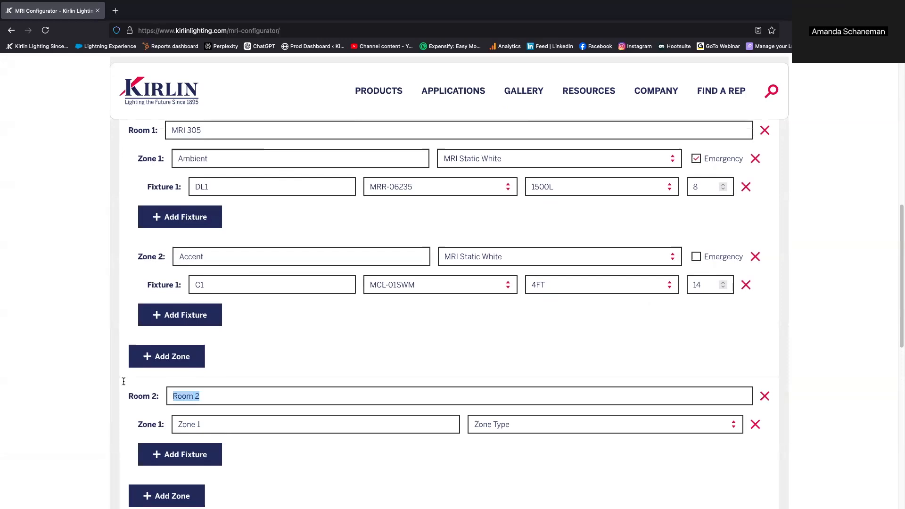
text(MRI 306)
key(Tab)
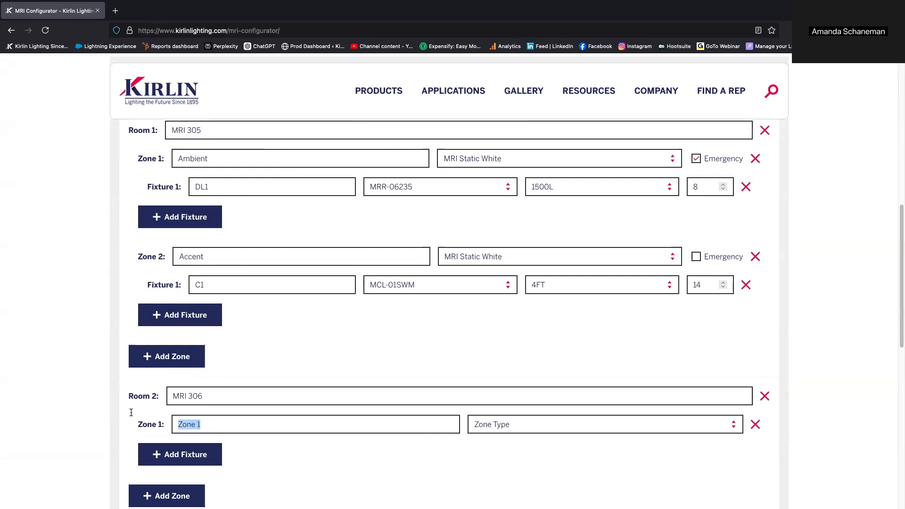
text(Ambient CC)
click(570, 432)
click(569, 433)
Add a fixture of type L1 to the Ambient CC zone, using MRL-02CCM in 14FT length with quantity 2.
scroll(358, 419, down, 2)
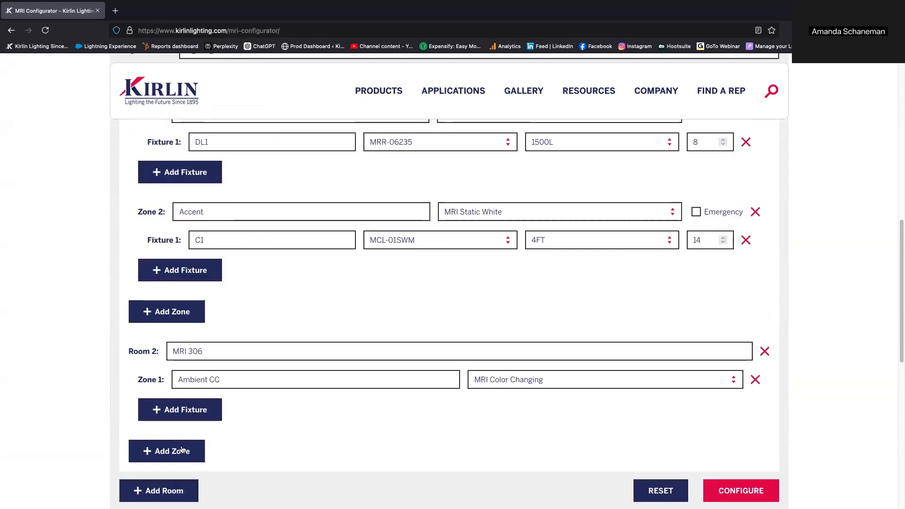
click(175, 407)
click(221, 407)
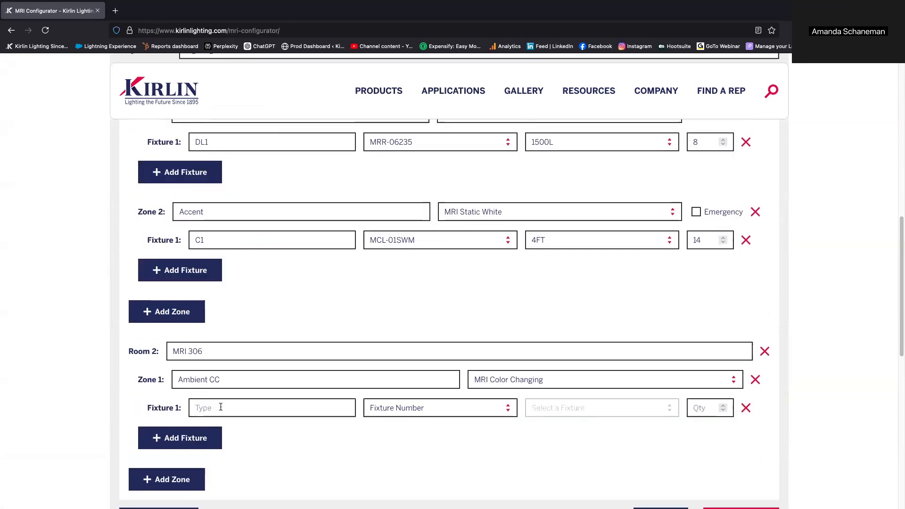
text(L1)
click(393, 414)
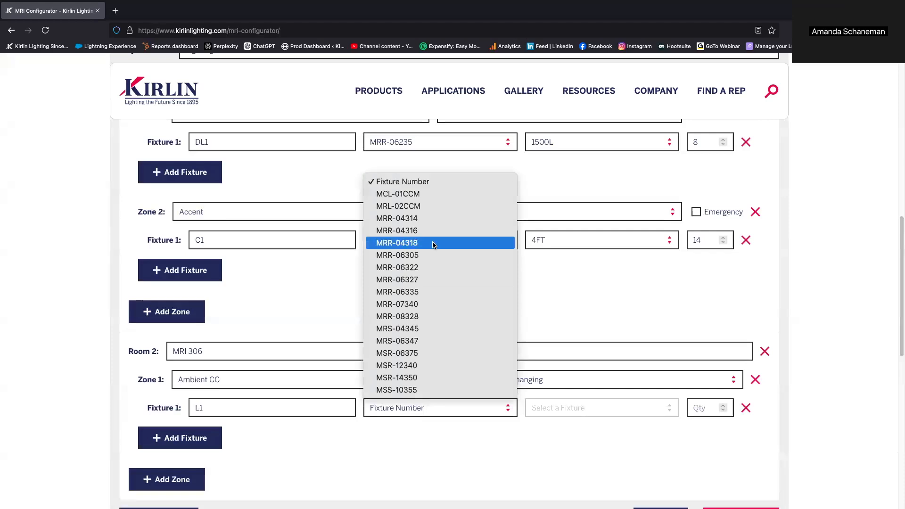
click(414, 210)
click(557, 408)
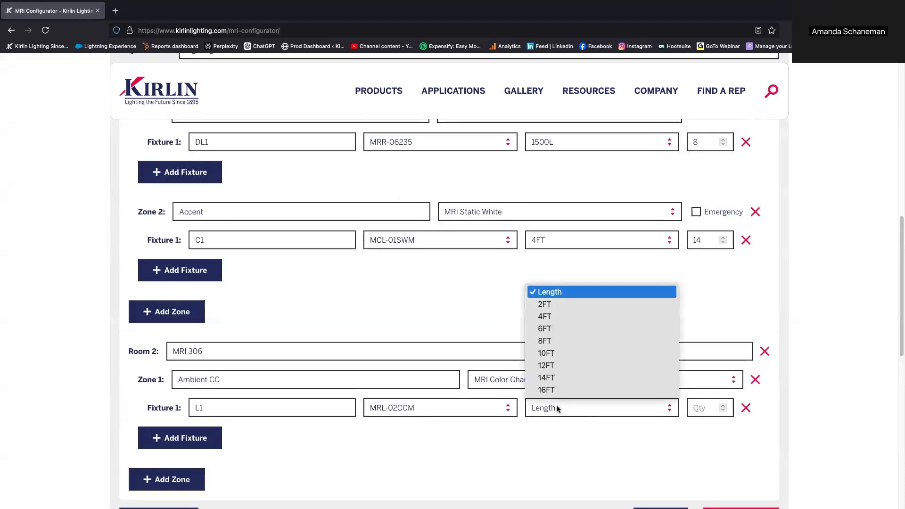
click(564, 380)
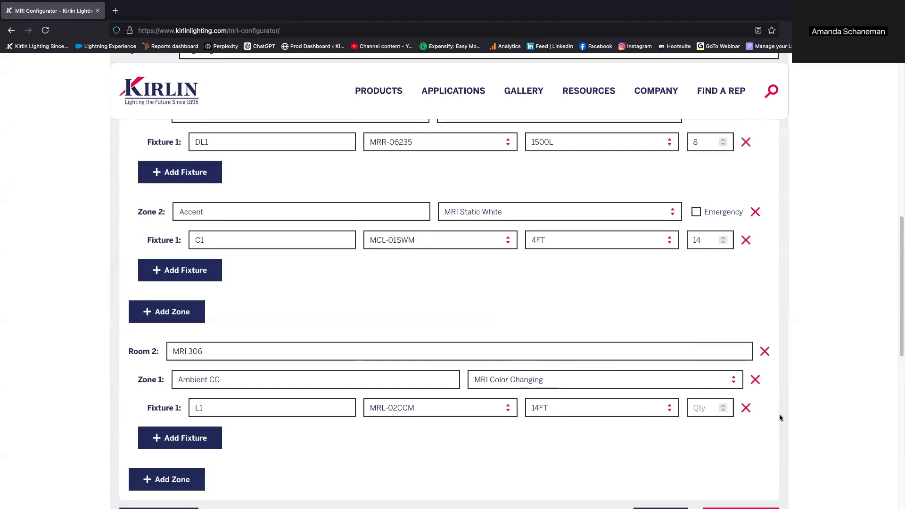
click(693, 408)
text(2)
Add a second fixture of type L2 to the Ambient CC zone, using MRL-02CCM in 6FT length with quantity 4.
click(203, 438)
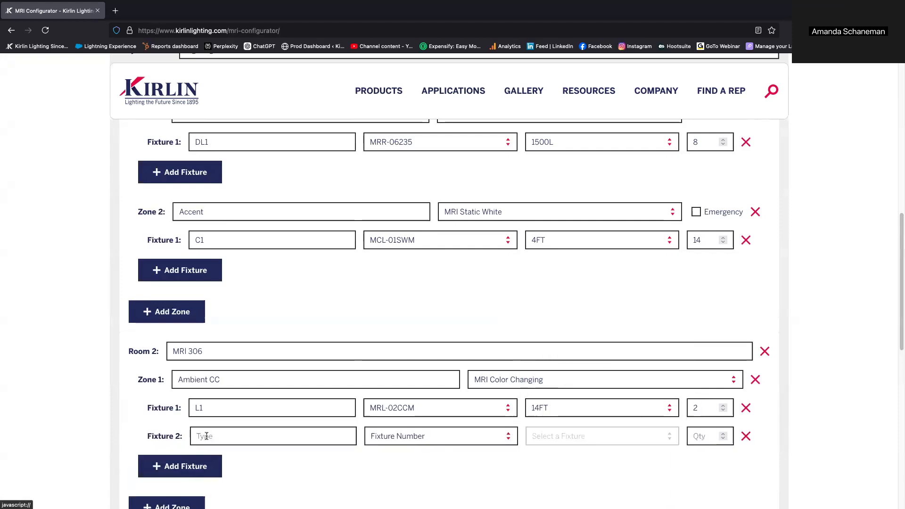
click(433, 440)
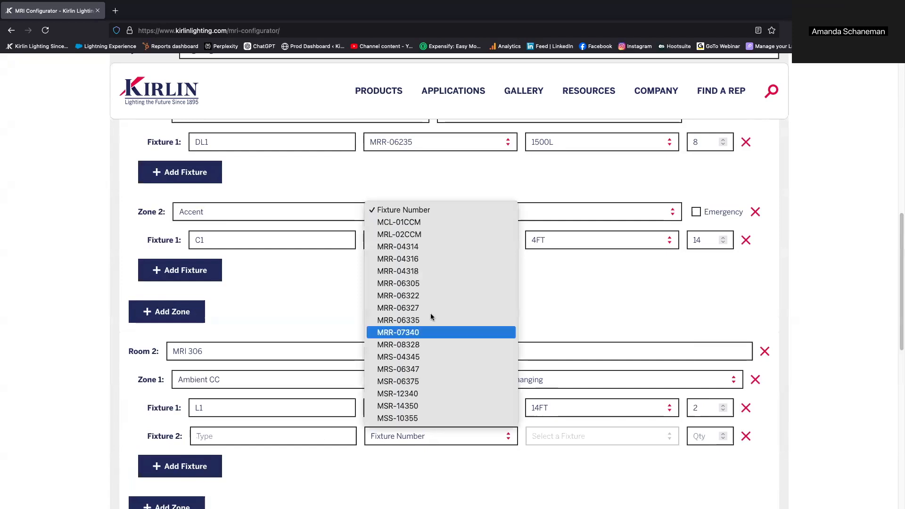
click(407, 235)
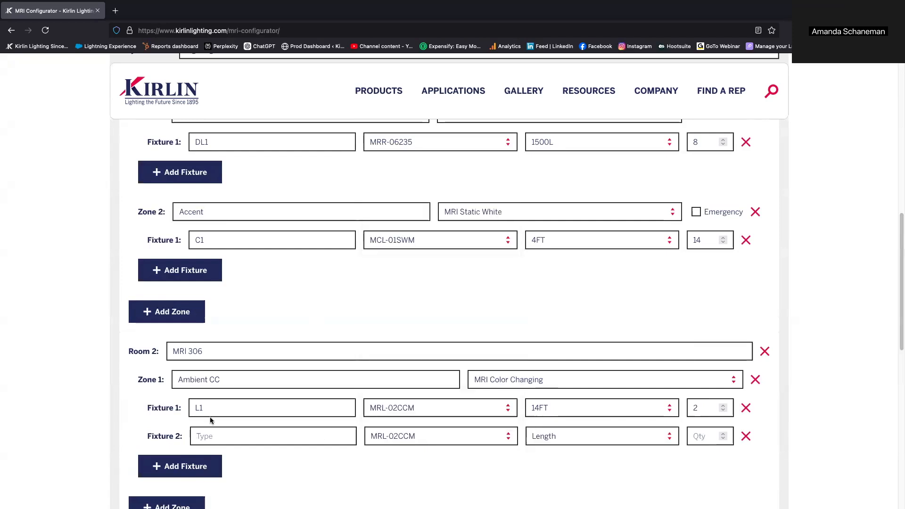
click(204, 438)
text(L2)
click(563, 440)
click(570, 363)
click(692, 437)
text(4)
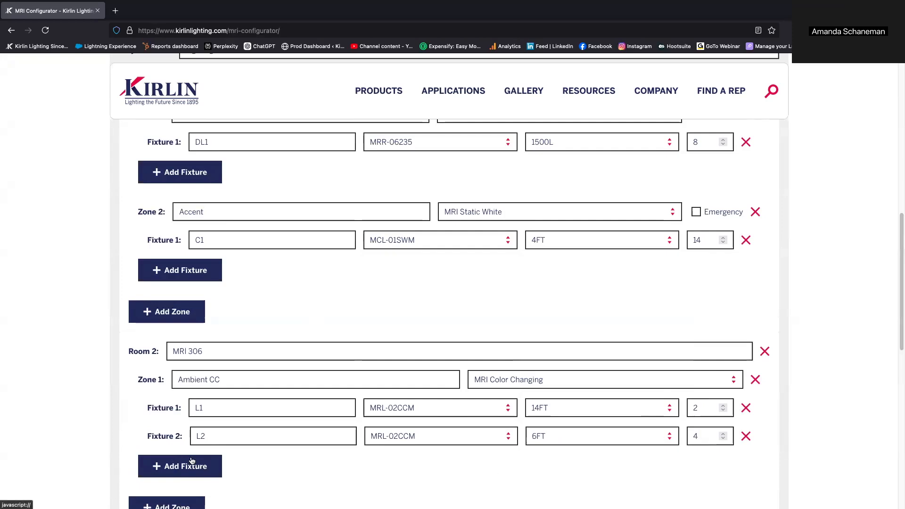
Add a third fixture of type L4 to the Ambient CC zone, using MRL-02CCM in 4FT length with quantity 3.
click(174, 465)
text(L4)
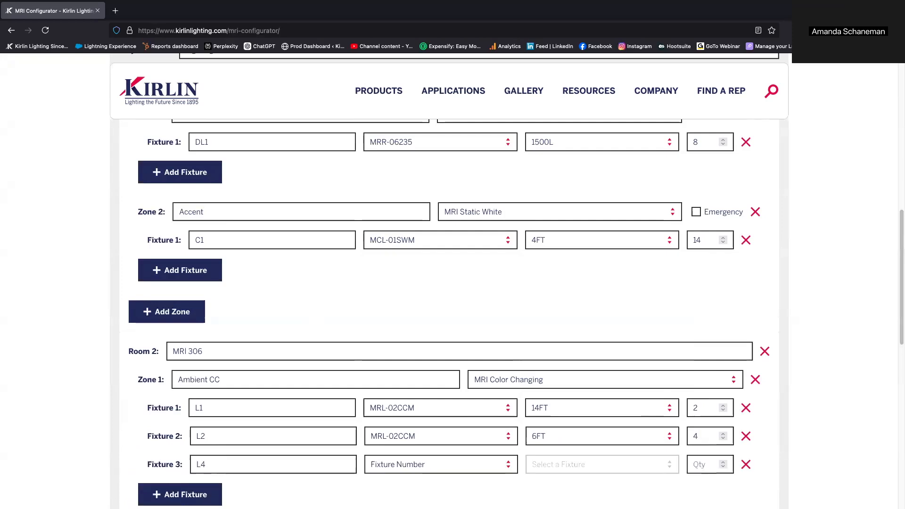
click(436, 464)
click(399, 262)
click(617, 460)
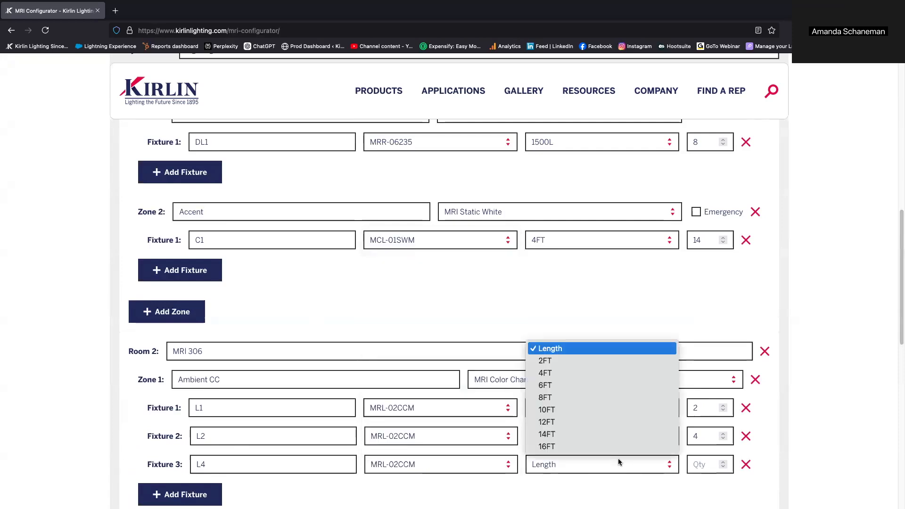
click(561, 374)
click(701, 467)
text(3)
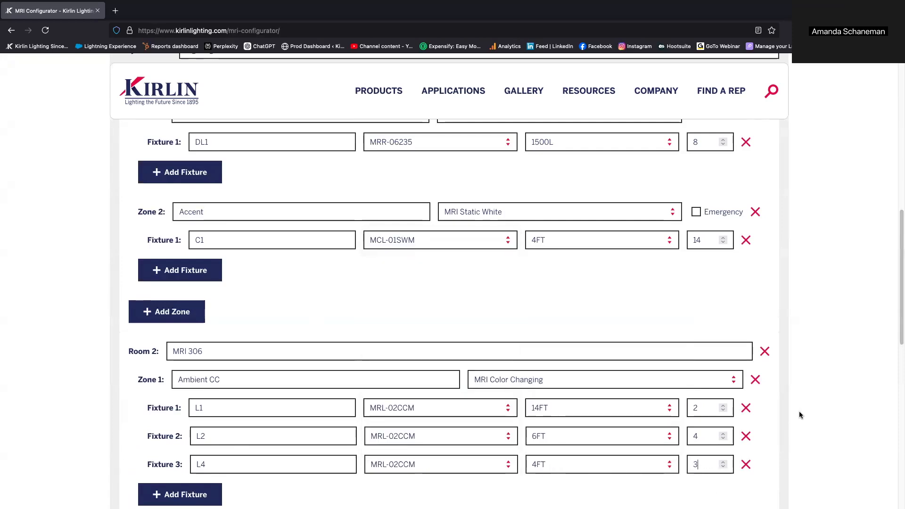
scroll(798, 411, down, 2)
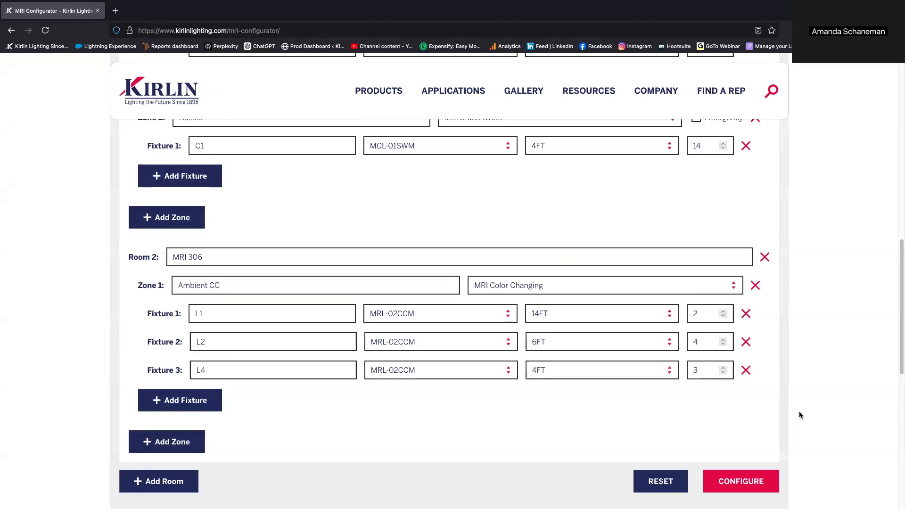
Add a fourth fixture of type L3 to the Ambient CC zone, using MRL-02CCM in 2FT length with quantity 4.
click(203, 412)
click(203, 397)
text(L3)
click(442, 401)
key(Return)
click(586, 397)
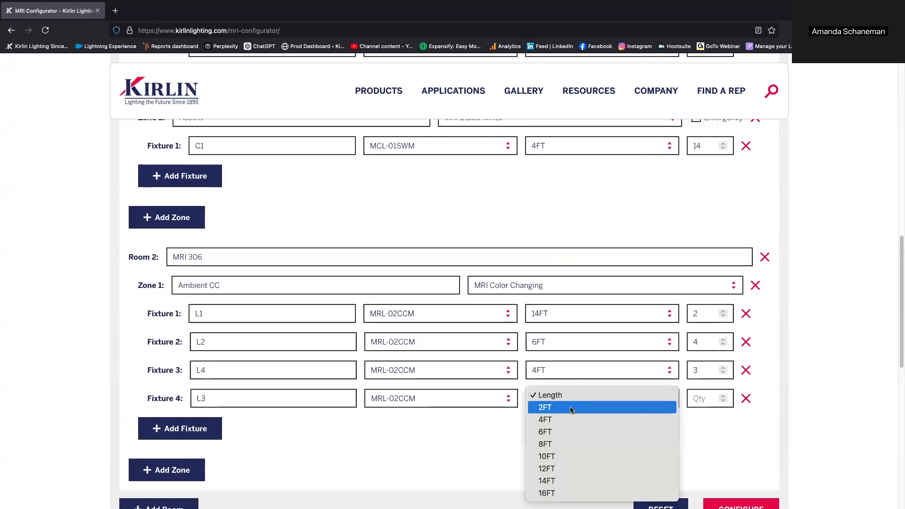
click(570, 351)
click(695, 400)
text(4)
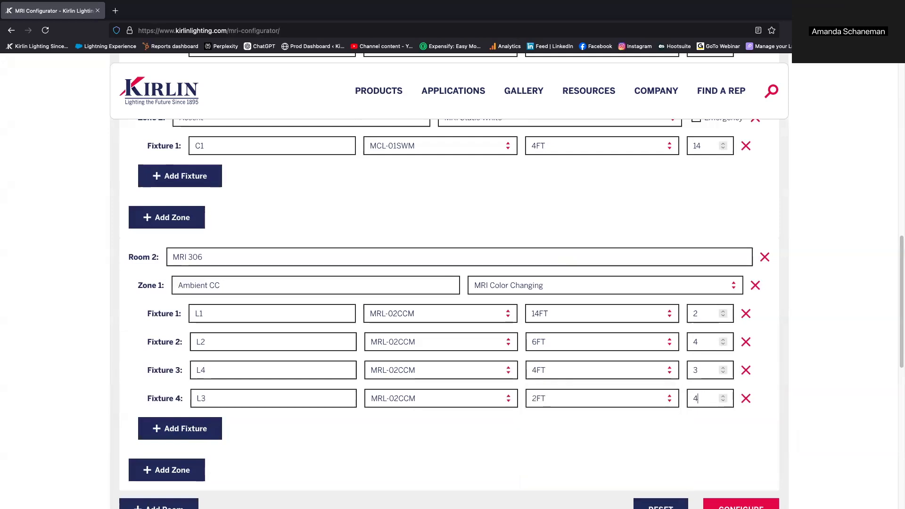
Review the entries for both rooms, generate the configuration, and download it as a PDF.
scroll(455, 456, down, 1)
scroll(454, 456, down, 2)
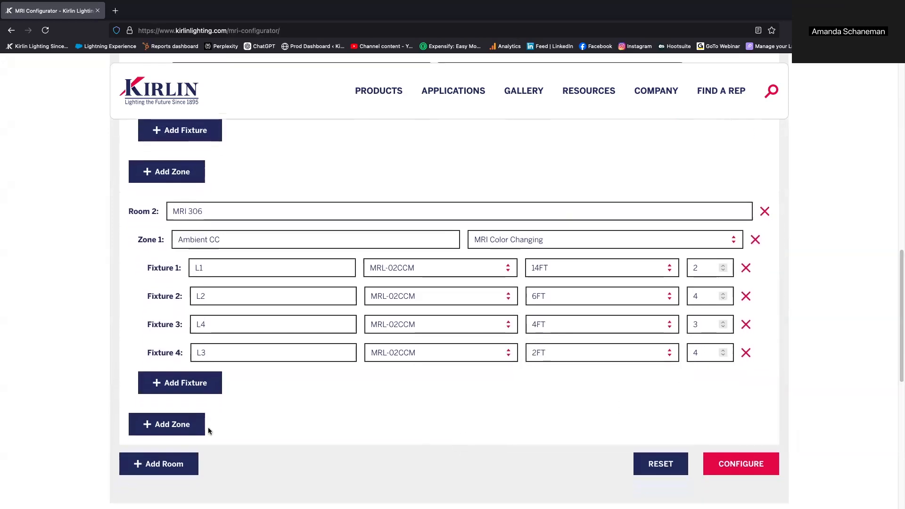
scroll(176, 377, up, 1)
scroll(241, 406, up, 10)
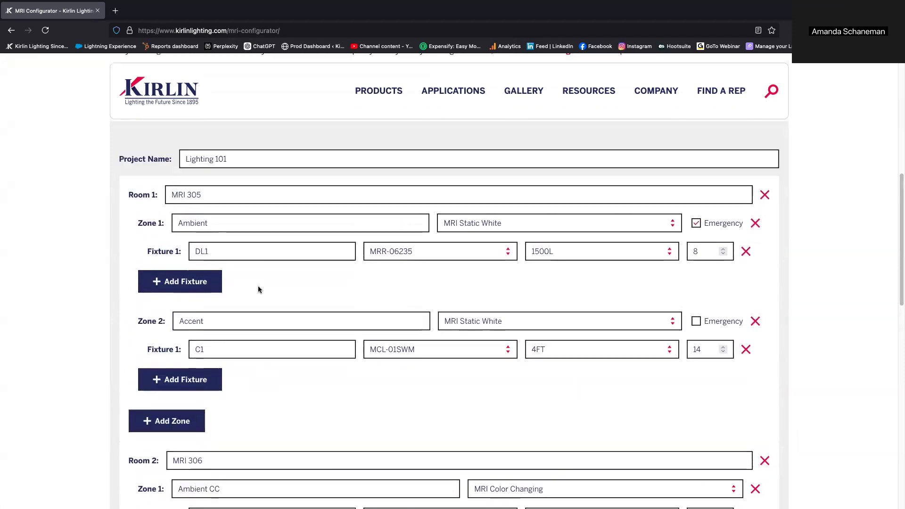
scroll(527, 282, down, 12)
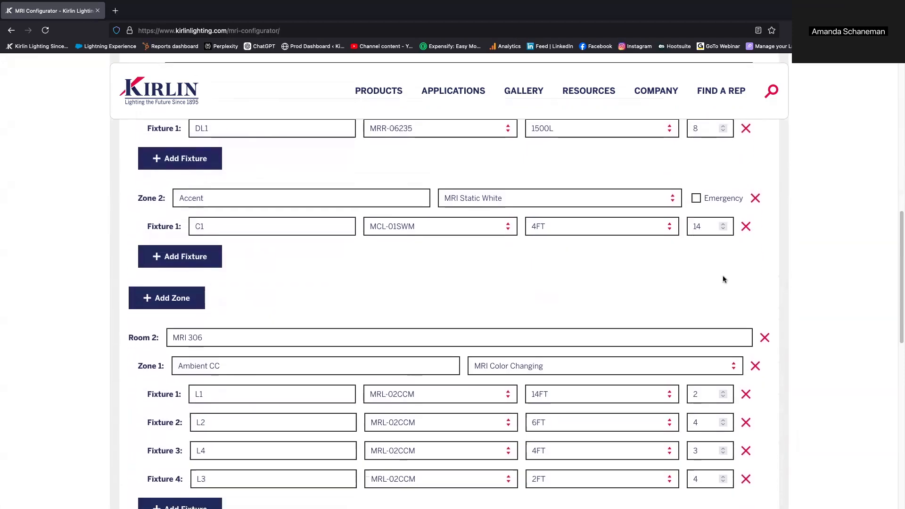
click(750, 413)
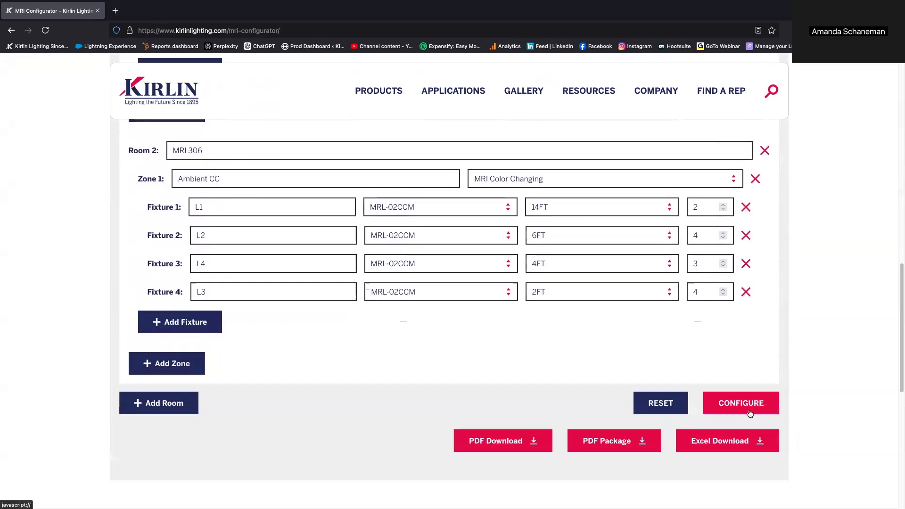
click(504, 444)
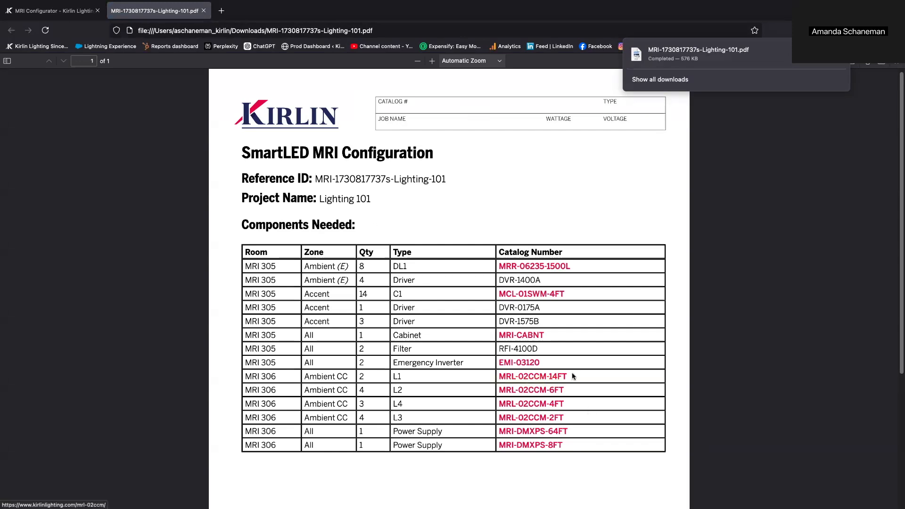
Open the MRL-02CCM-14FT catalog link from the components table in a new tab, view its product page, and return to the PDF.
right_click(523, 380)
click(547, 434)
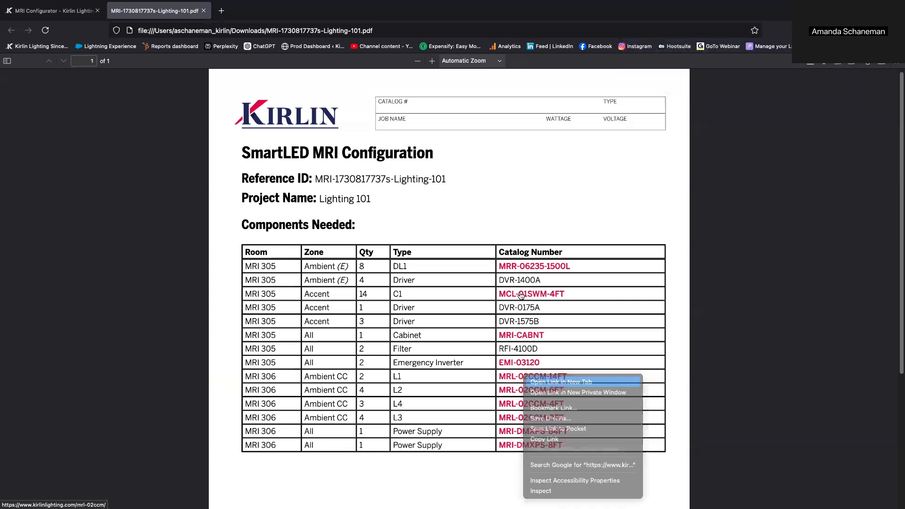
click(228, 10)
click(156, 10)
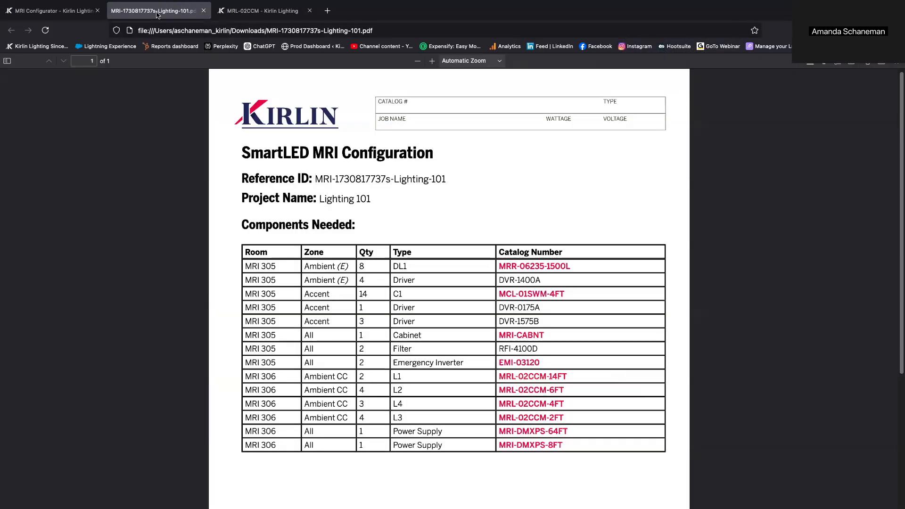